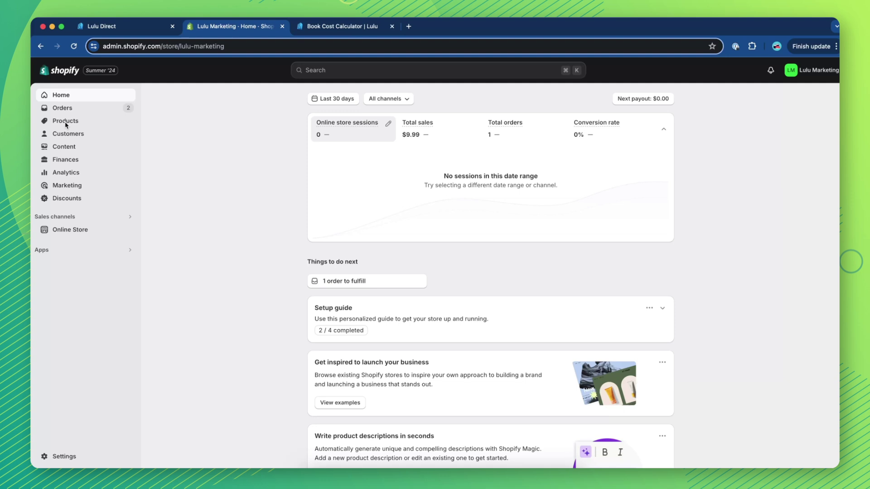
# Step: Confirm the Daily Doodle Challenge Notebook's Paperback variant has a shipping weight of 1.0 lb
pyautogui.click(66, 121)
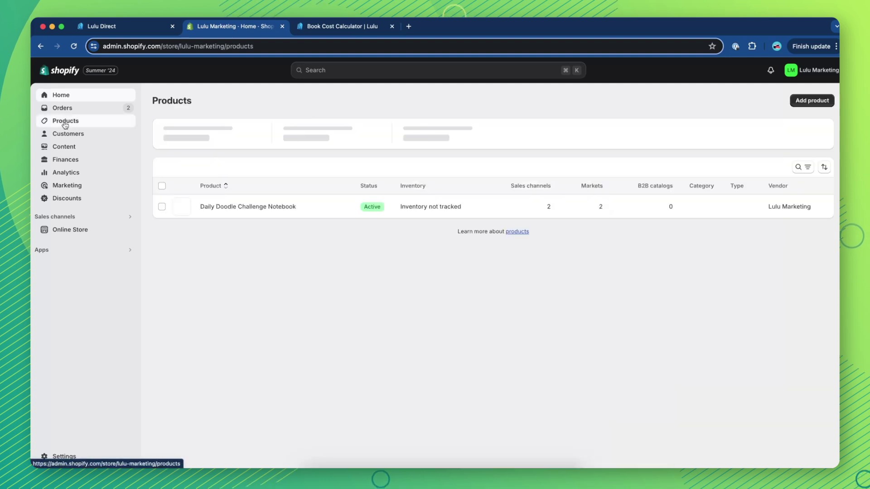
pyautogui.click(251, 206)
pyautogui.scroll(-5, 251, 208)
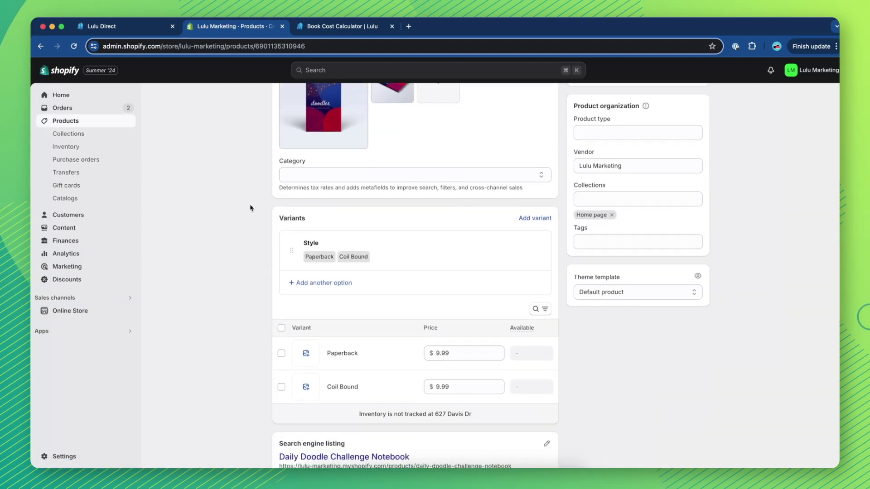
pyautogui.click(348, 346)
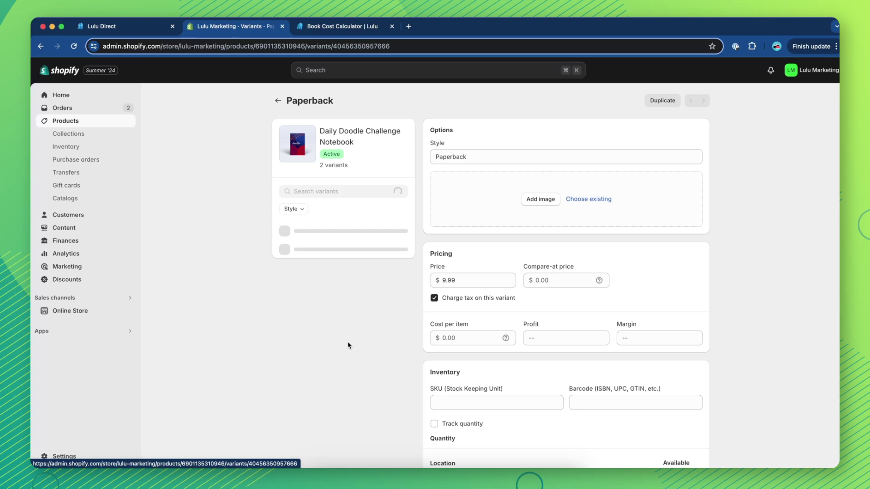
pyautogui.scroll(-4, 745, 339)
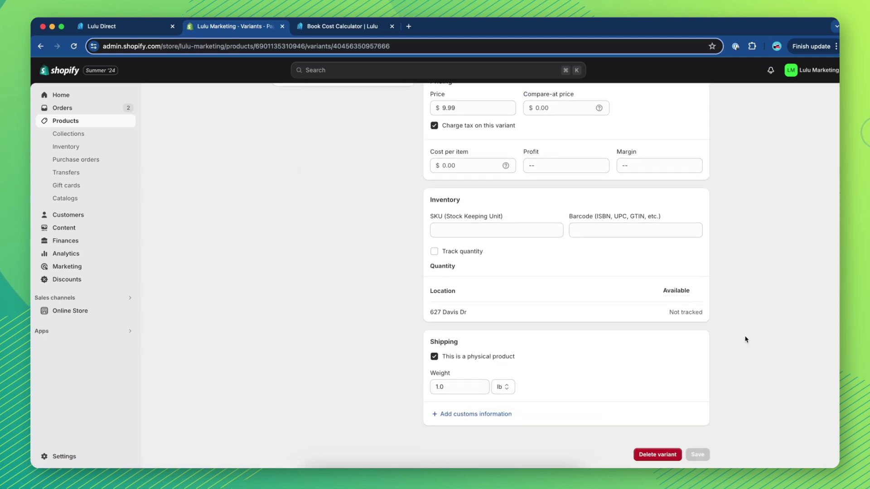
pyautogui.click(434, 388)
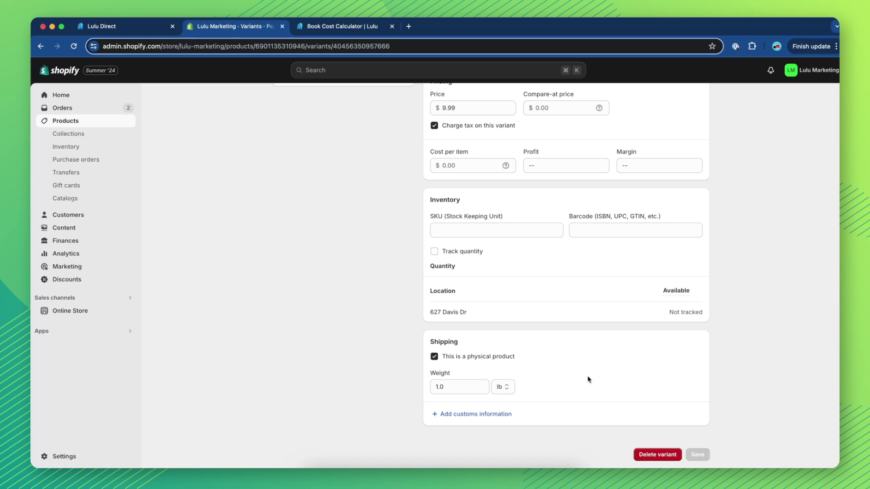
# Step: Go to Settings and open the Shipping and delivery page
pyautogui.click(64, 456)
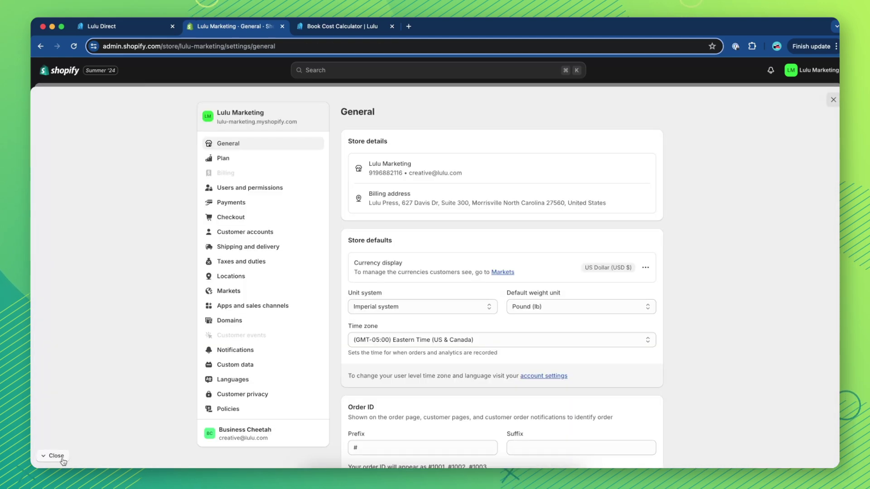
pyautogui.click(253, 247)
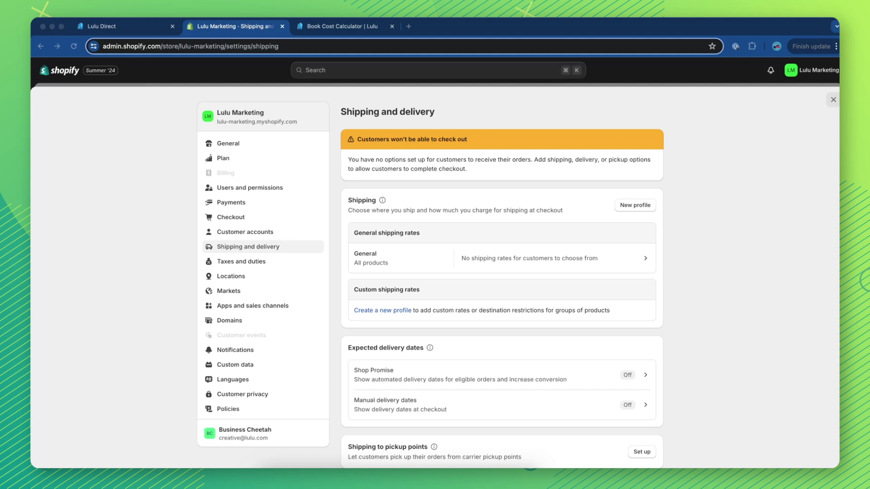
# Step: Create a new shipping profile 'Lulu Books' containing the notebook's Paperback and Coil Bound variants
pyautogui.click(648, 206)
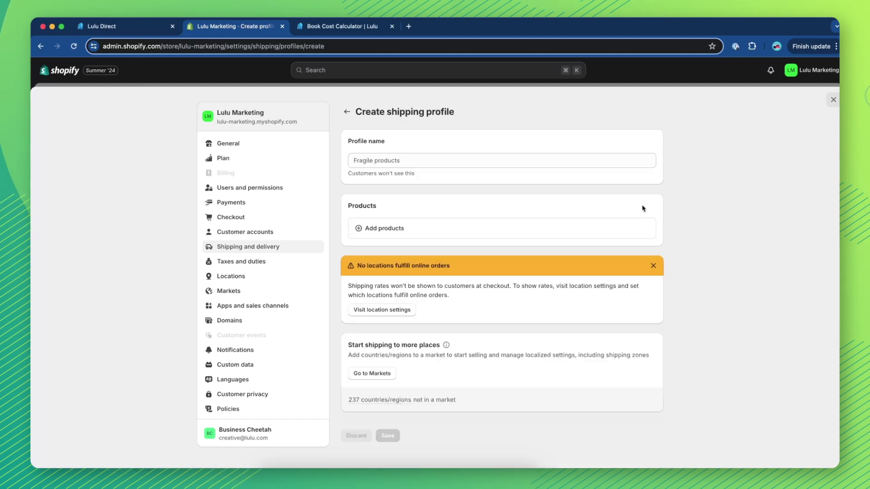
pyautogui.click(583, 163)
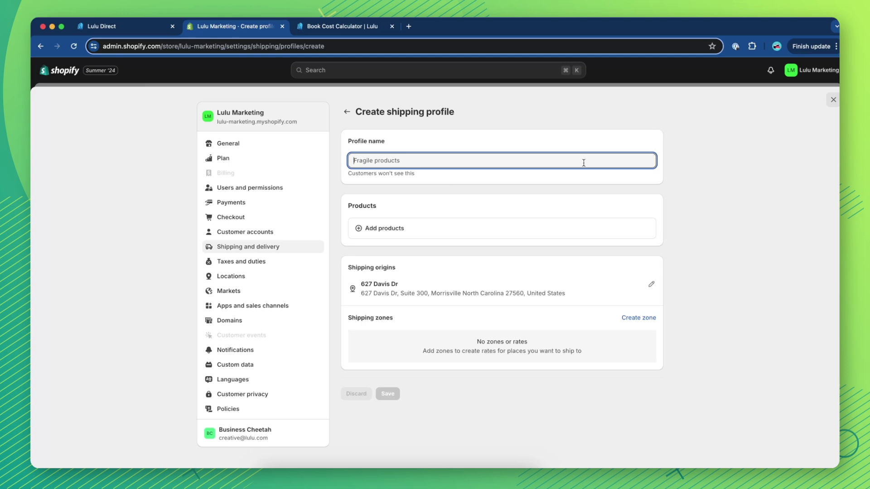
pyautogui.write('Lulu Books')
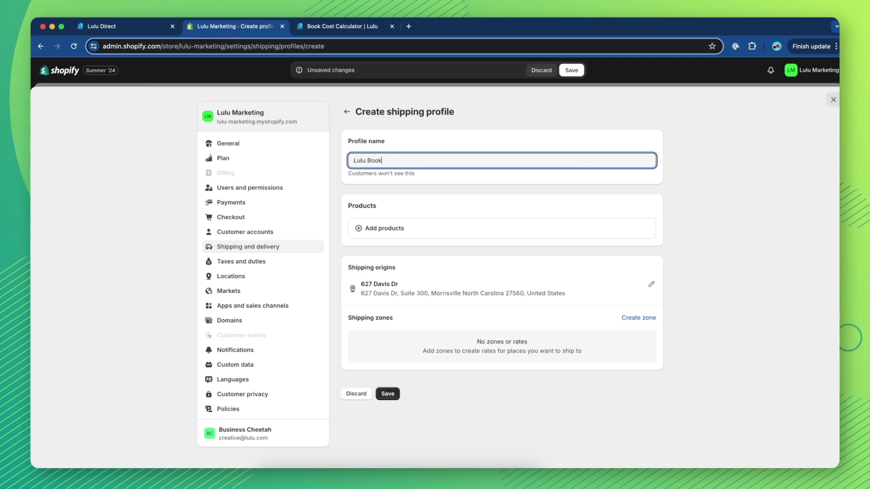
pyautogui.click(540, 229)
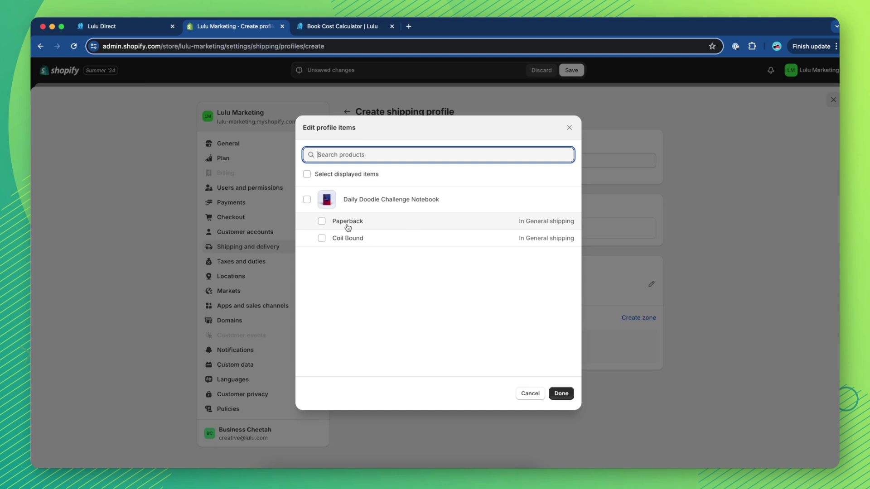
pyautogui.click(347, 227)
pyautogui.click(325, 239)
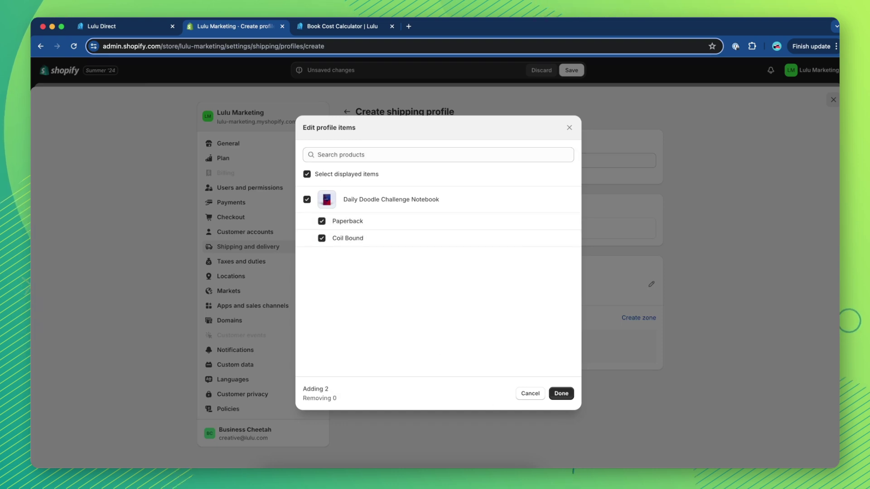
pyautogui.click(561, 394)
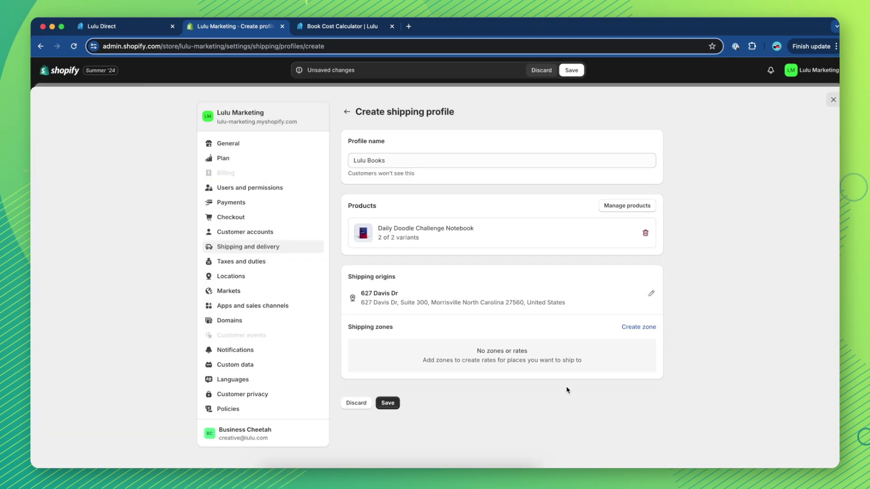
# Step: Create a zone for the profile by searching 'Unite' and selecting United States with all states
pyautogui.click(640, 328)
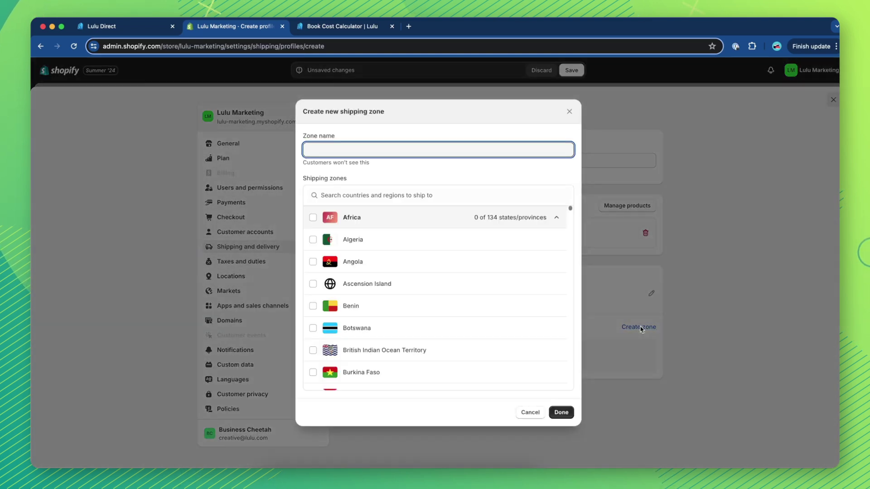
pyautogui.click(433, 195)
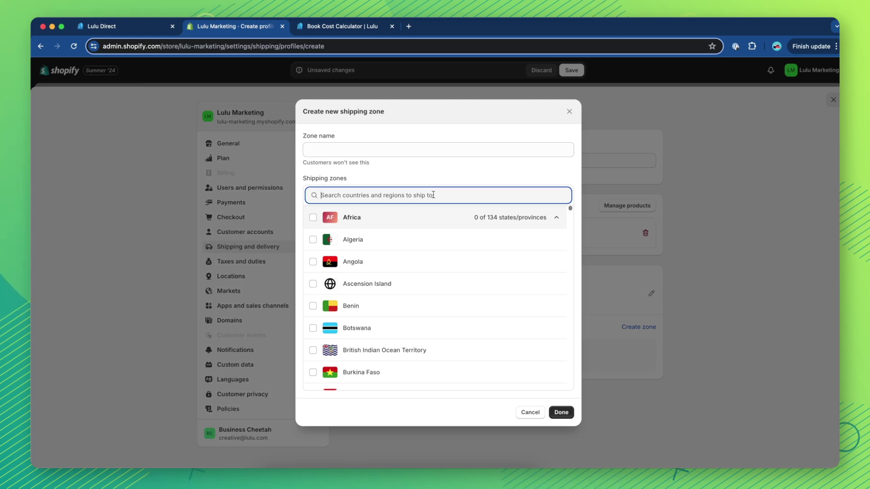
pyautogui.write('United')
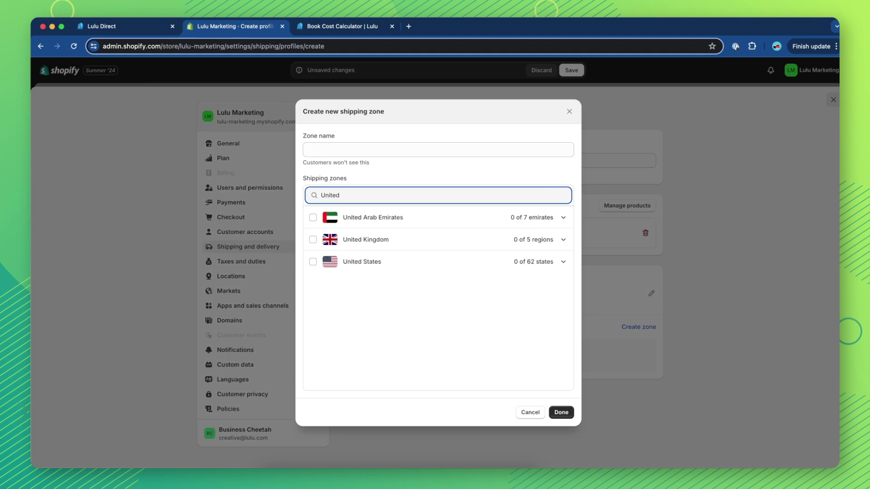
pyautogui.click(313, 262)
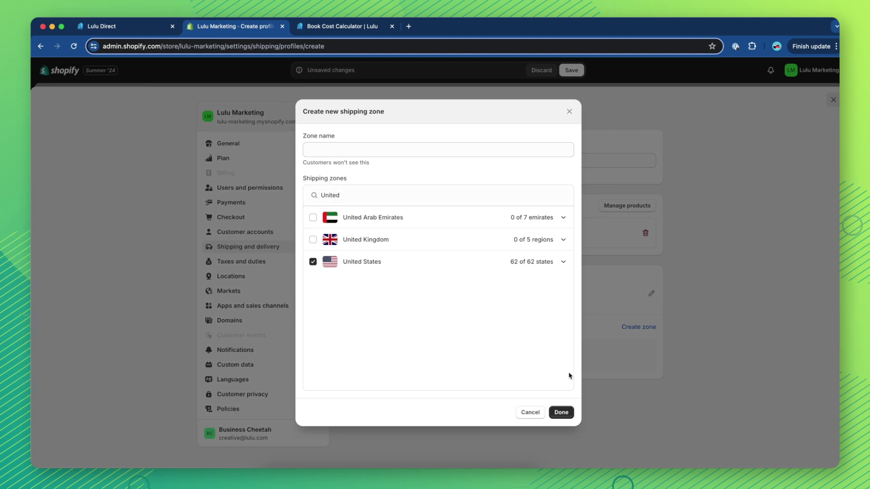
pyautogui.click(560, 412)
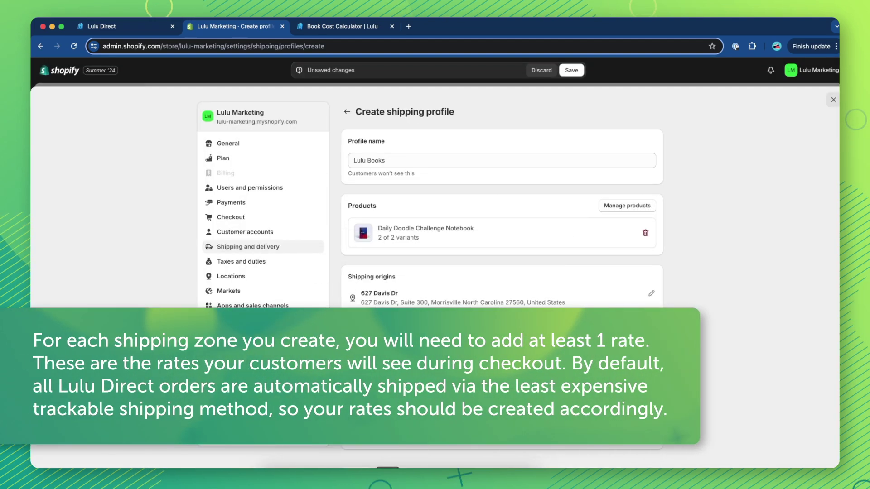
pyautogui.scroll(-2, 502, 204)
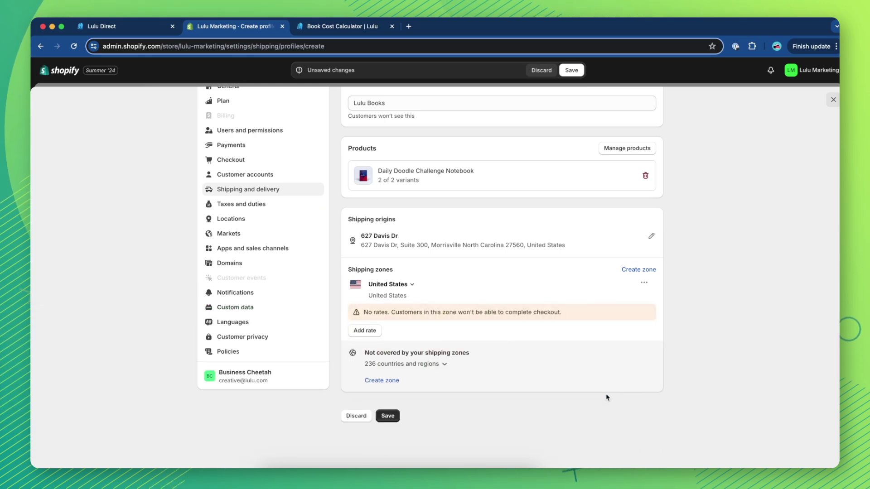
# Step: Add a custom flat rate named Mail to the United States zone, leaving its price to fill in
pyautogui.click(377, 331)
pyautogui.click(335, 191)
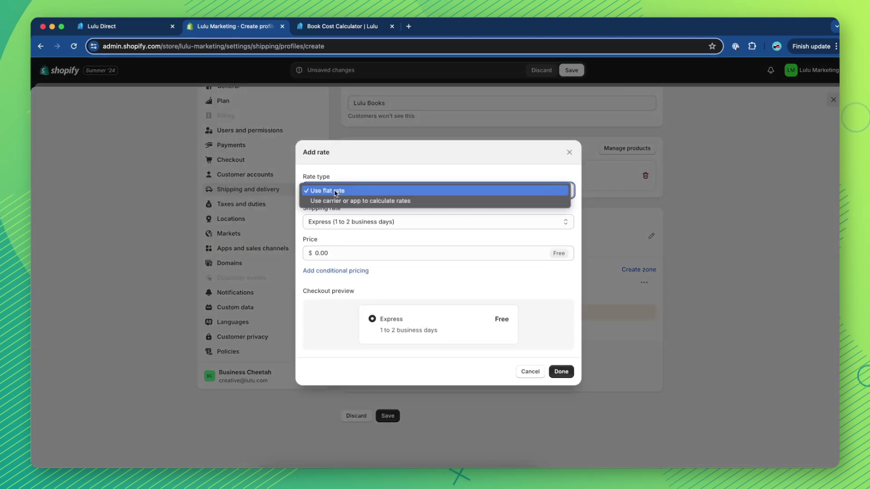
pyautogui.click(335, 191)
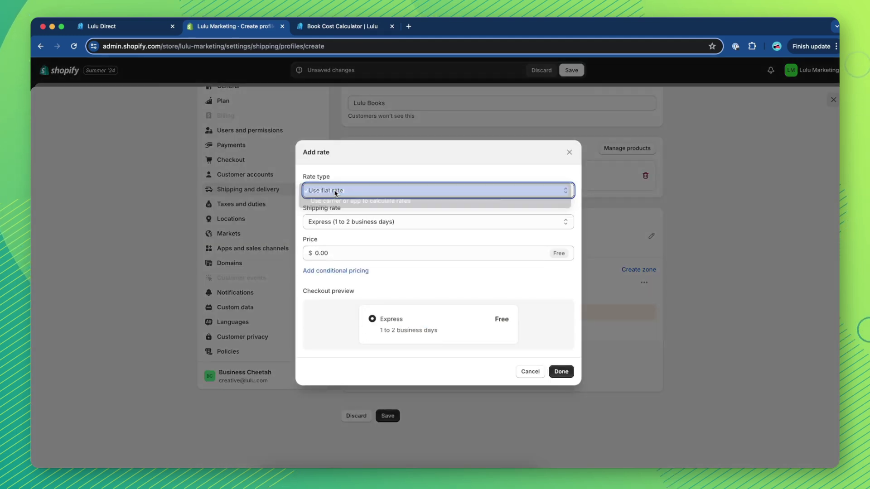
pyautogui.click(386, 223)
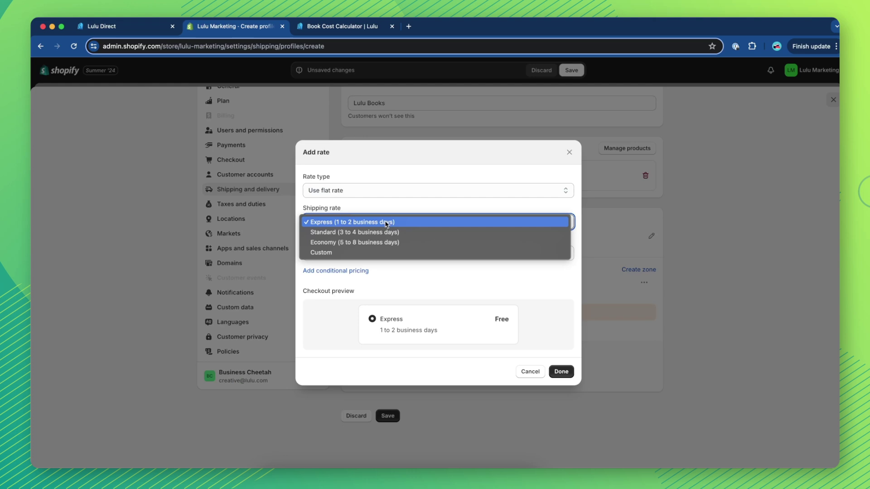
pyautogui.click(365, 252)
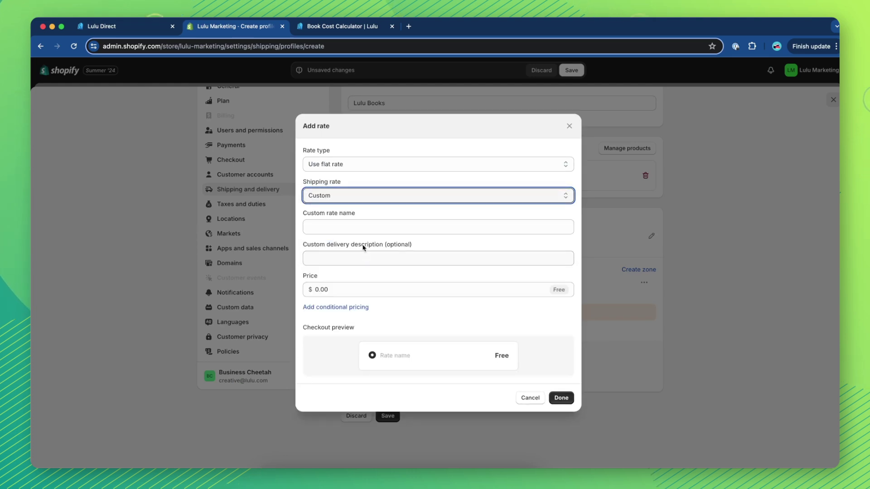
pyautogui.click(358, 227)
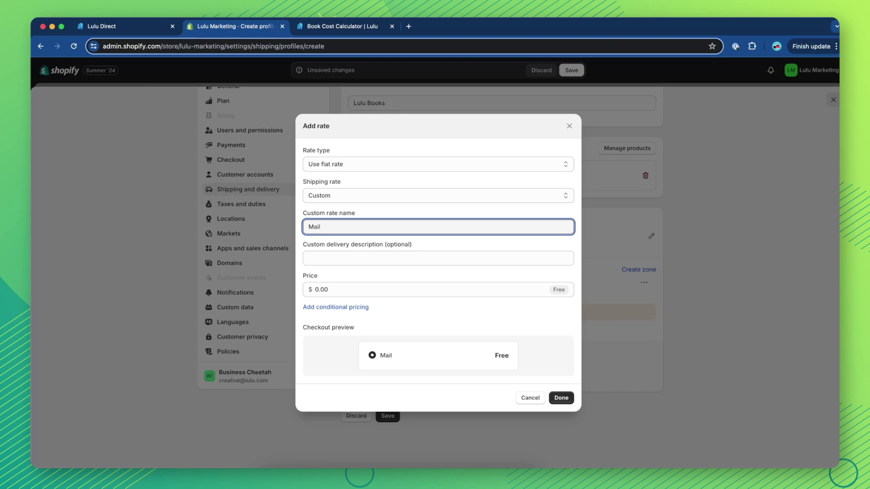
pyautogui.click(357, 289)
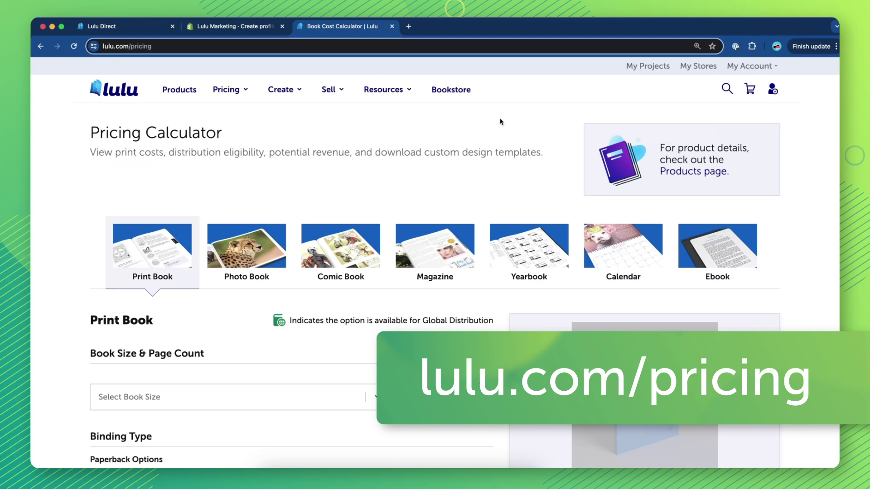
# Step: Specify a US Trade 6 x 9 in, 100-page Perfect Bound book, black & white, 60# White Uncoated, Matte cover
pyautogui.scroll(-5, 476, 136)
pyautogui.click(388, 188)
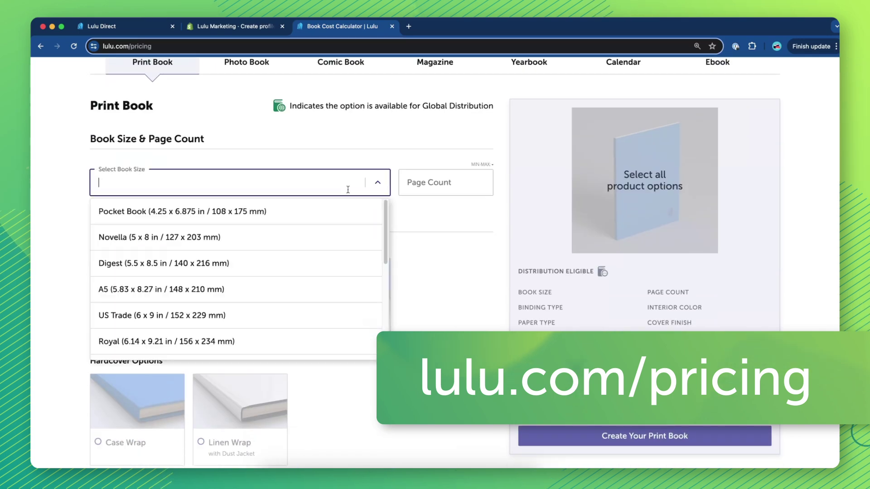
pyautogui.click(229, 312)
pyautogui.click(449, 176)
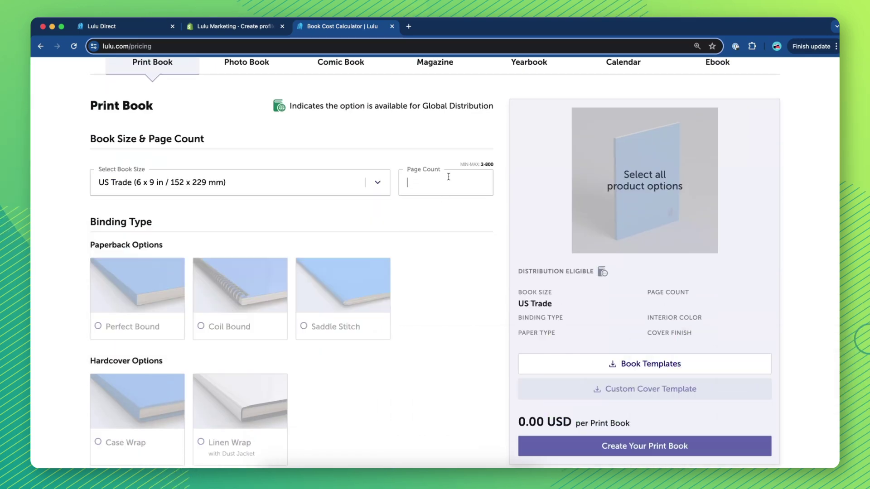
pyautogui.write('100')
pyautogui.click(137, 299)
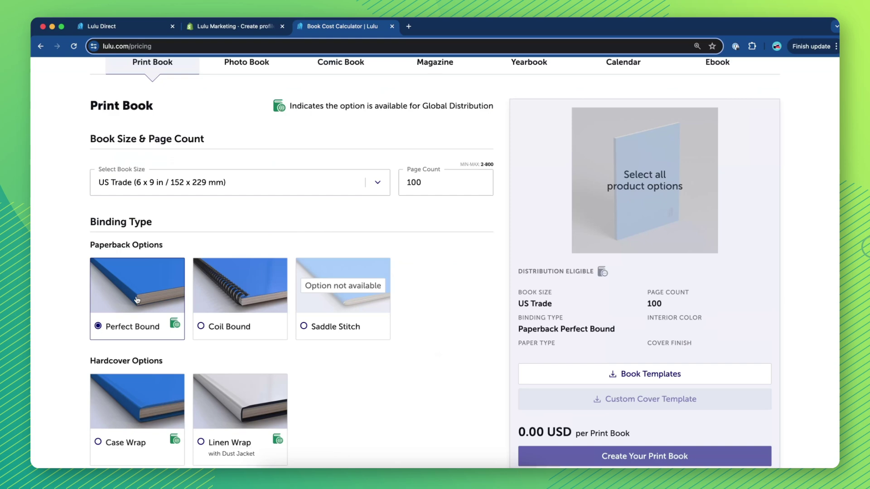
pyautogui.scroll(-7, 413, 343)
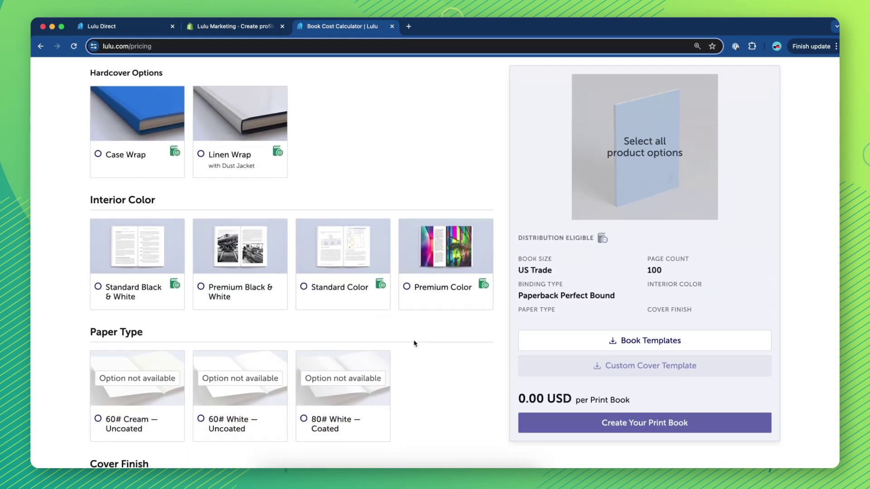
pyautogui.click(116, 242)
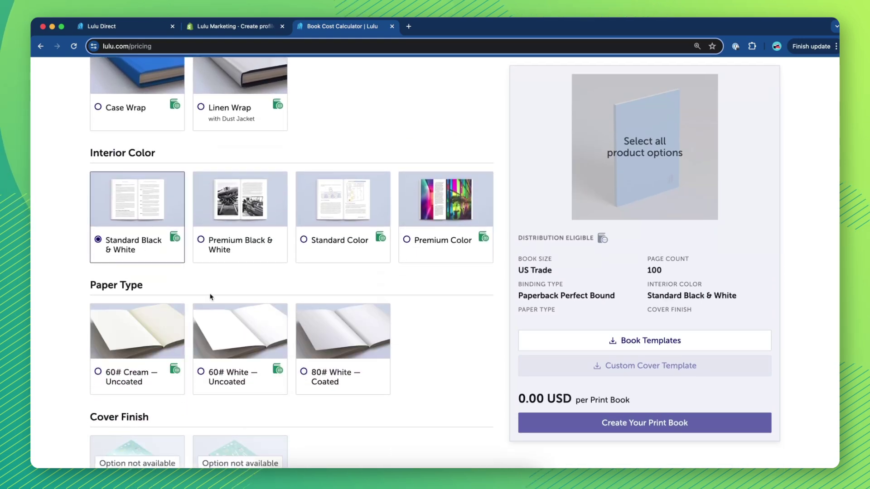
pyautogui.click(218, 373)
pyautogui.scroll(-5, 458, 351)
pyautogui.click(264, 294)
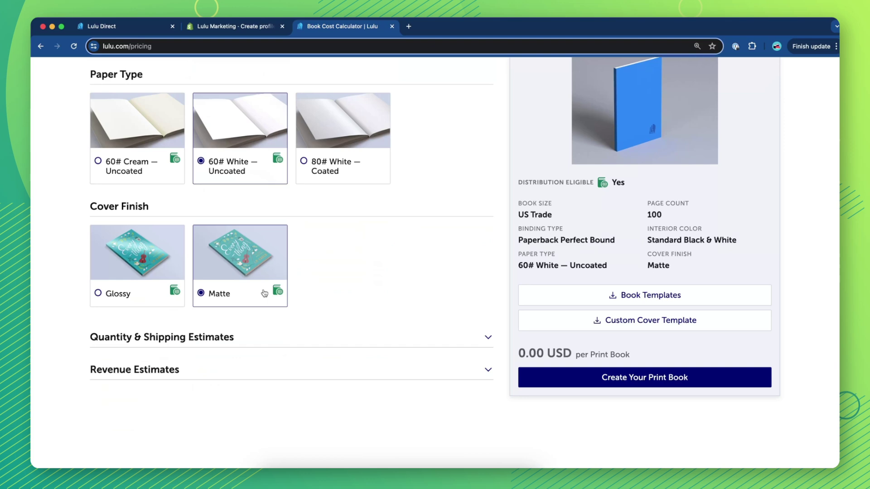
# Step: Set shipping to the United States via Mail | Trackable, giving a 5.69 USD estimate
pyautogui.scroll(-5, 363, 322)
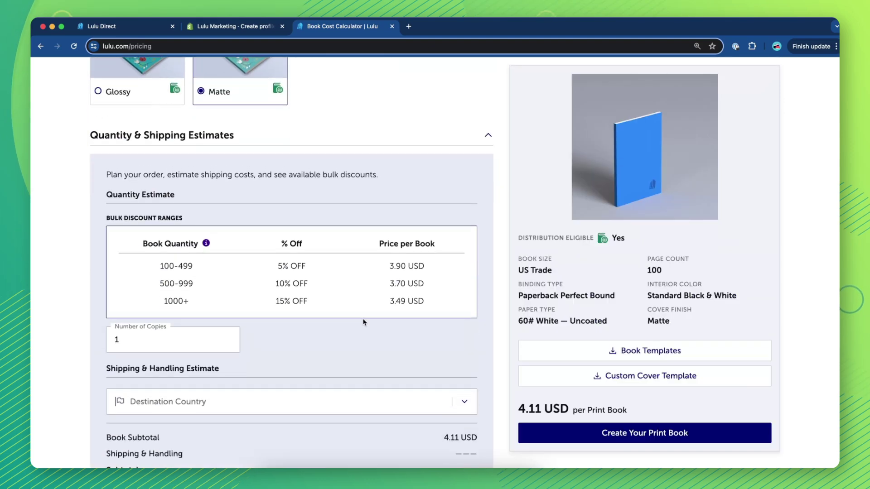
pyautogui.scroll(-3, 363, 322)
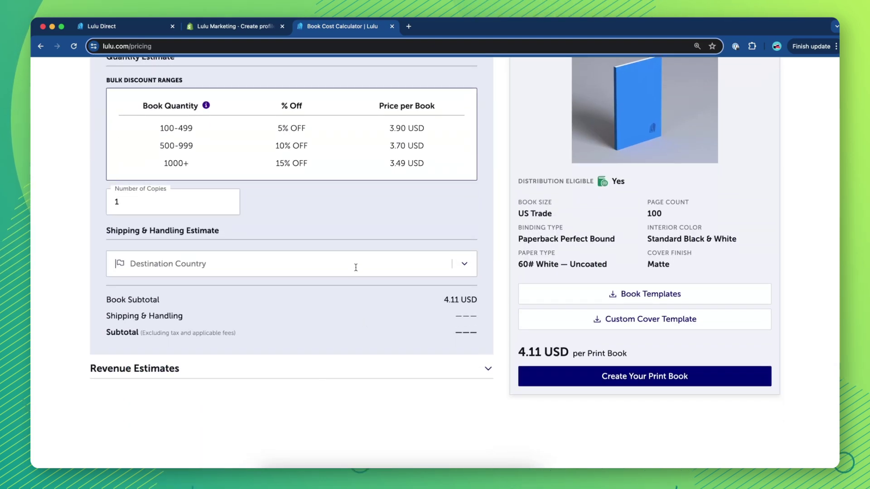
pyautogui.click(462, 264)
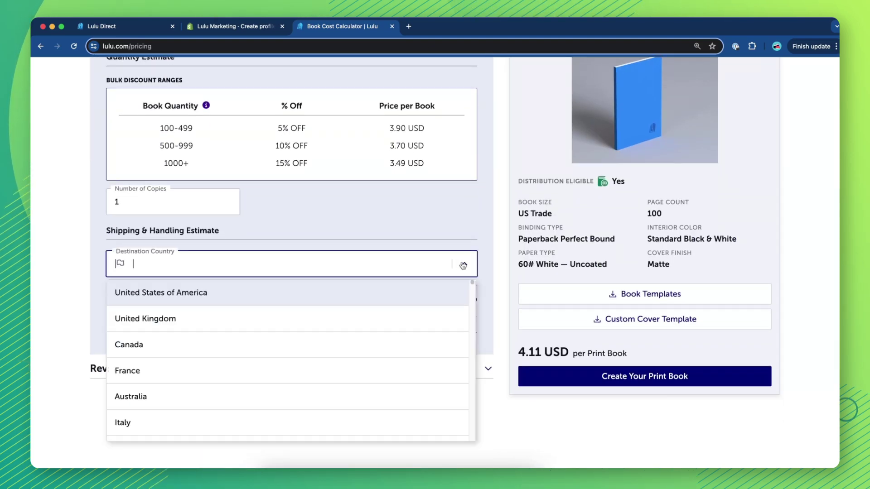
pyautogui.click(195, 299)
pyautogui.click(462, 298)
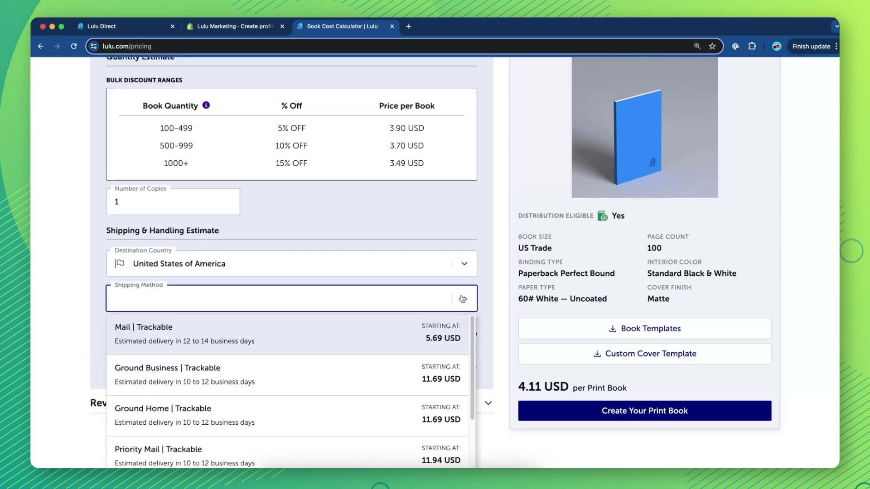
pyautogui.click(453, 334)
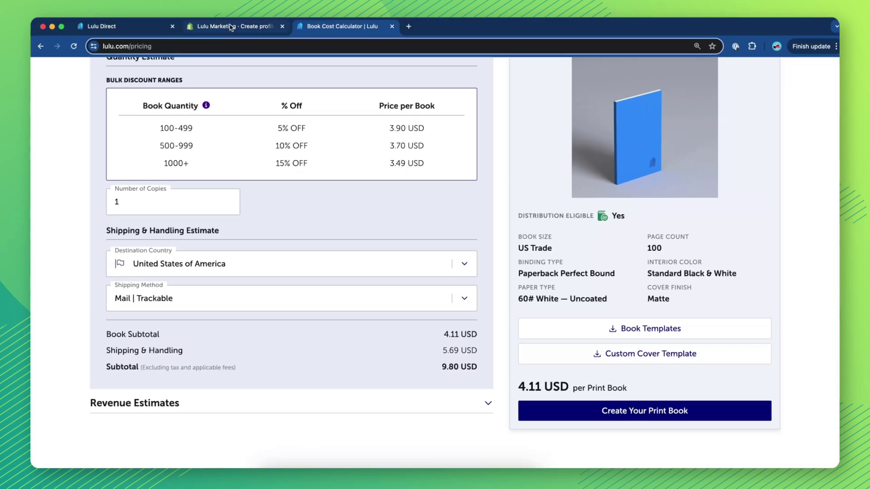
# Step: Back in Shopify, enter 5.69 as the Mail rate's price
pyautogui.click(230, 27)
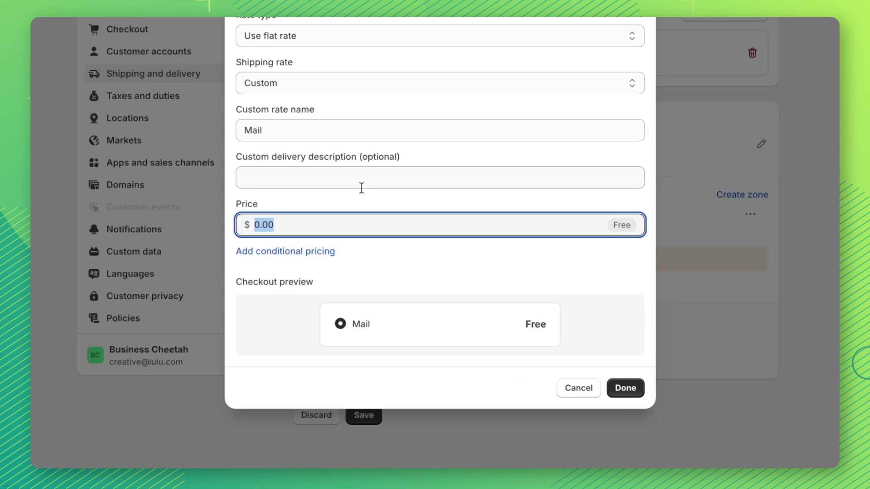
pyautogui.write('5.69')
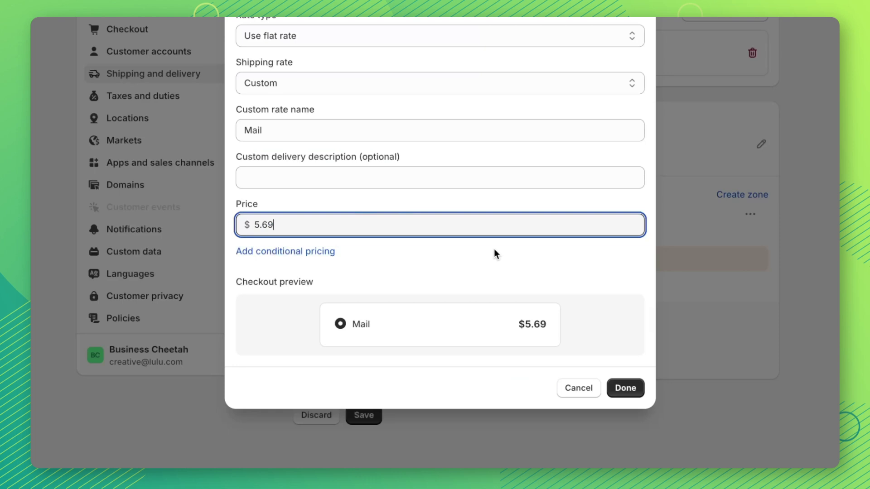
# Step: Add item-weight conditional pricing to the Mail rate with a maximum weight of 1 lb
pyautogui.click(309, 254)
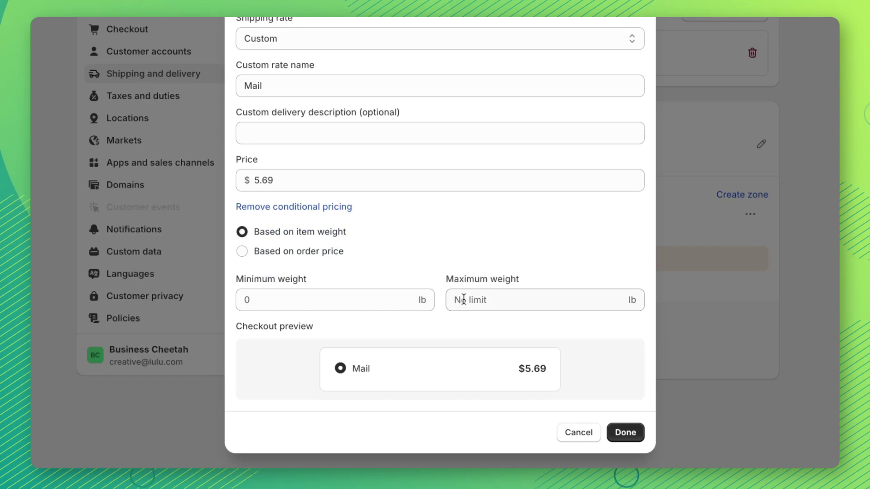
pyautogui.click(463, 299)
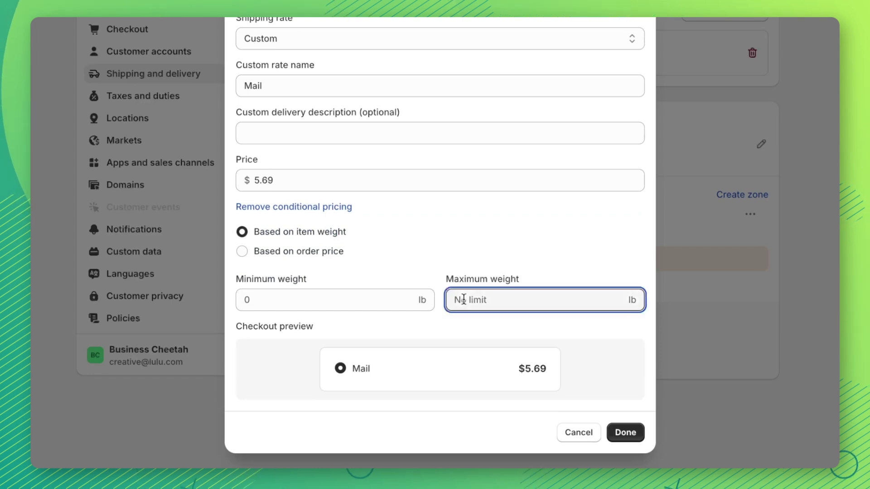
pyautogui.write('1')
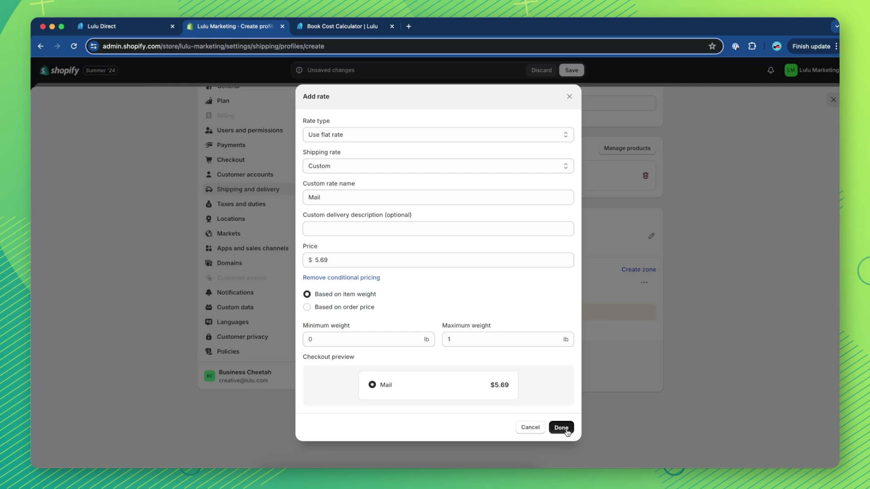
# Step: Save the 0–1 lb Mail rate, then add a second custom flat rate named Mail
pyautogui.click(566, 430)
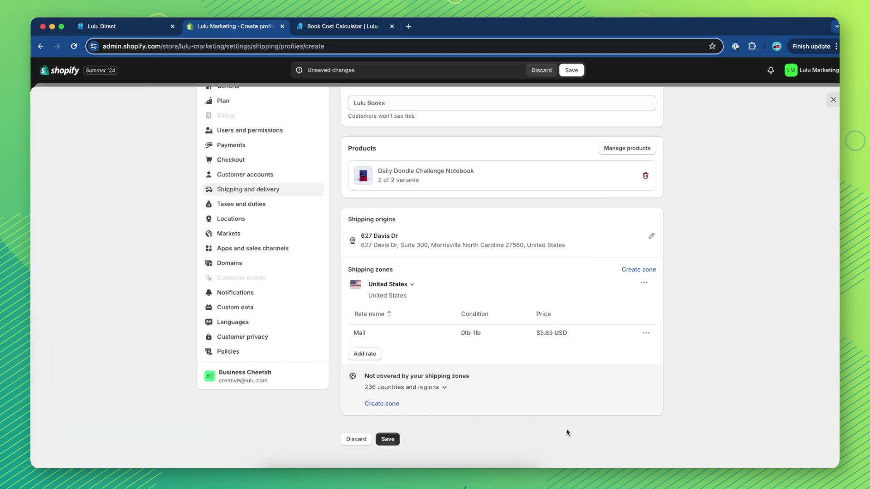
pyautogui.click(366, 355)
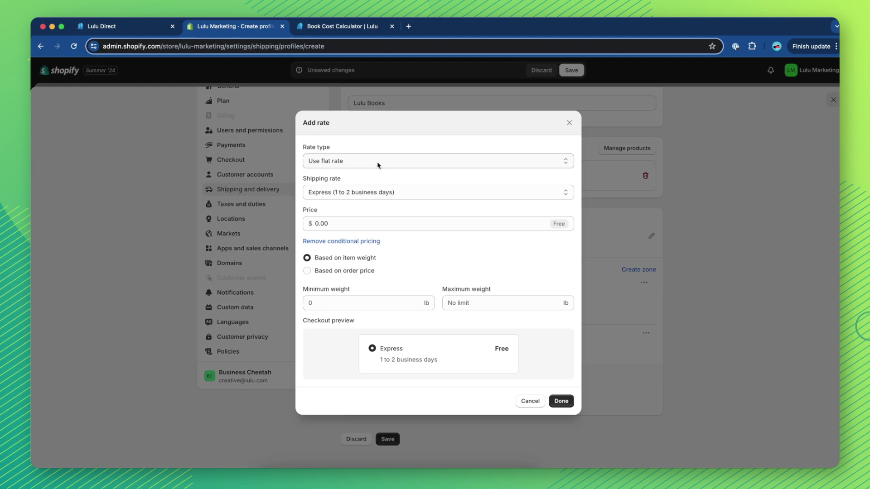
pyautogui.click(384, 198)
pyautogui.click(362, 225)
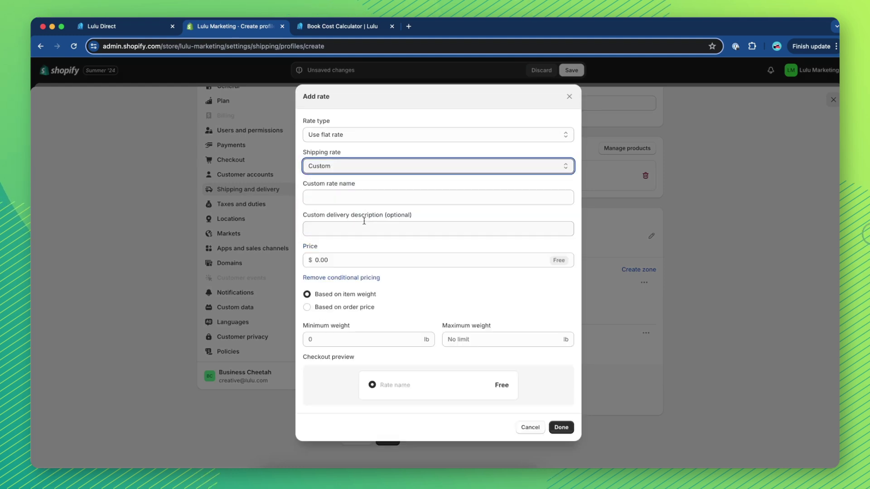
pyautogui.click(363, 198)
pyautogui.write('Mail')
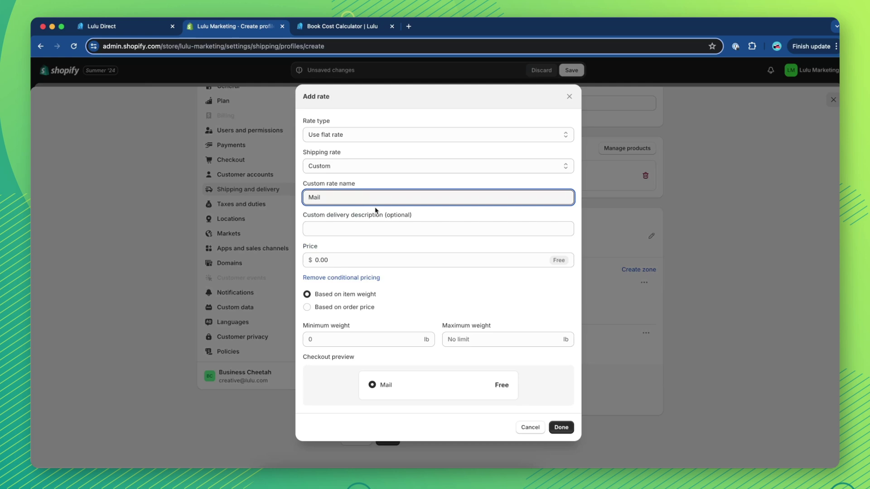
# Step: In Lulu's calculator, set 5 copies to get a 9.69 USD shipping quote, then return to Shopify
pyautogui.click(337, 28)
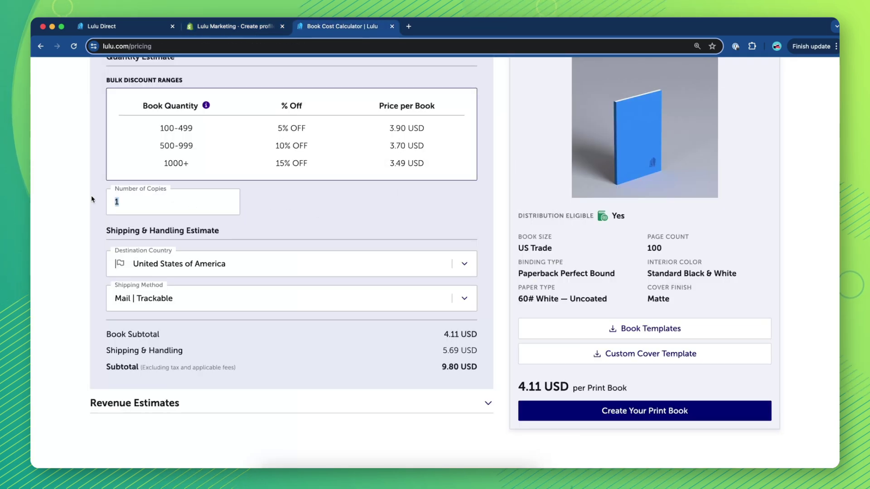
pyautogui.write('5')
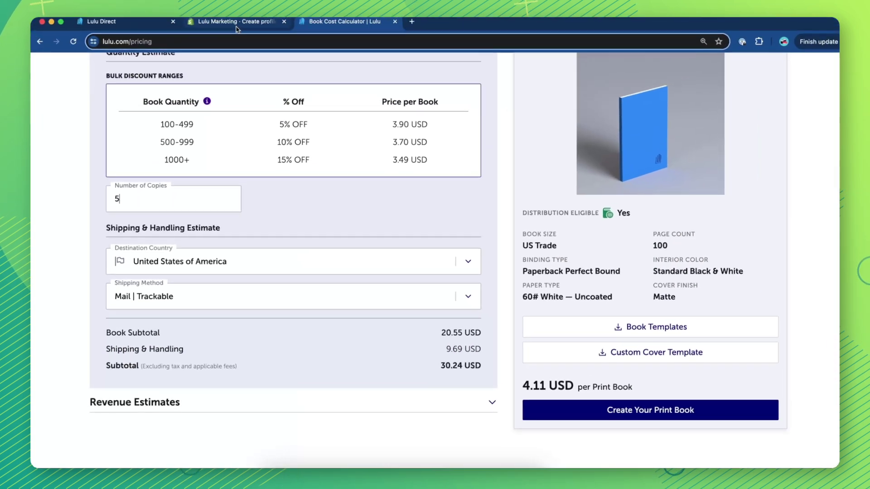
pyautogui.click(236, 28)
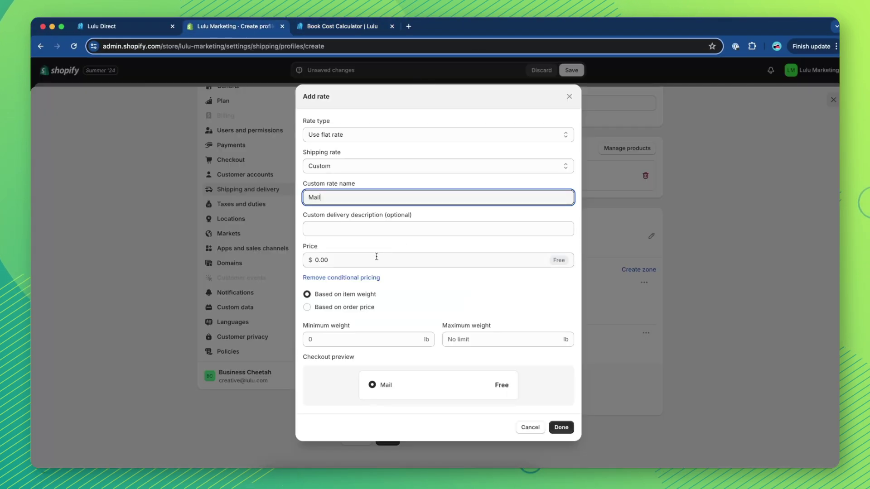
# Step: Price the second Mail rate at $9.69 with a 2 lb minimum and 5 lb maximum weight
pyautogui.click(317, 260)
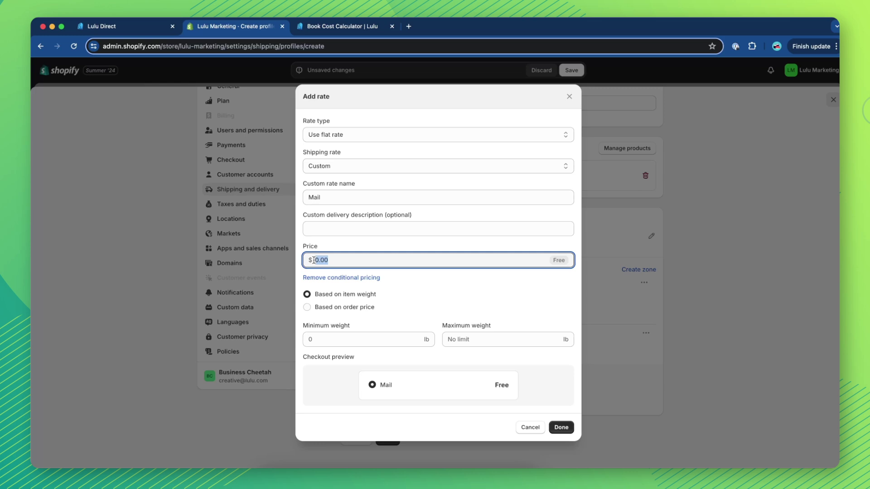
pyautogui.write('9.69')
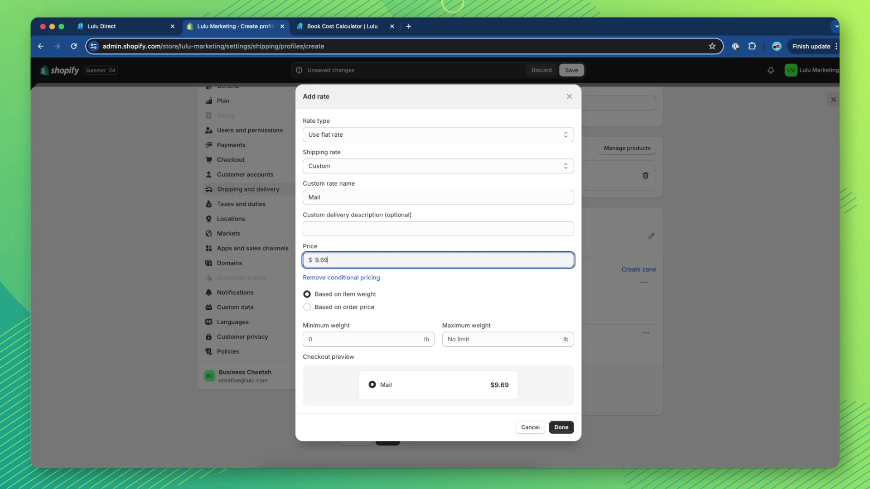
pyautogui.click(362, 338)
pyautogui.write('2')
pyautogui.click(457, 339)
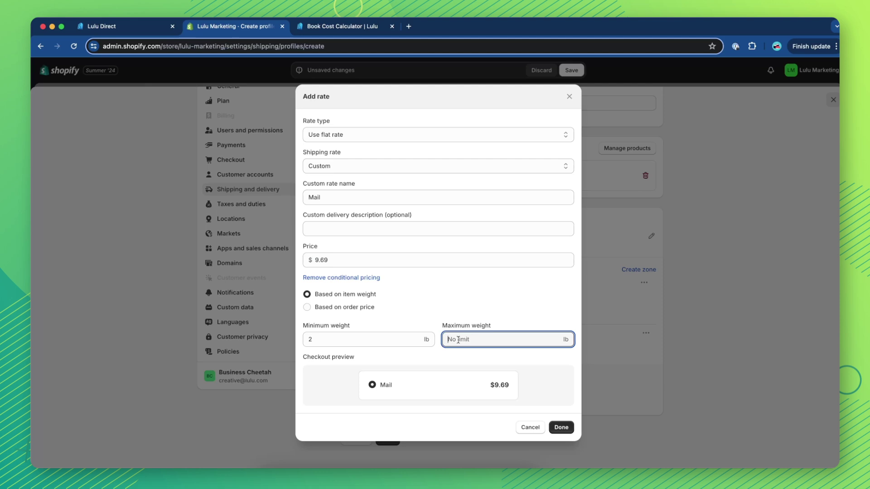
pyautogui.write('5')
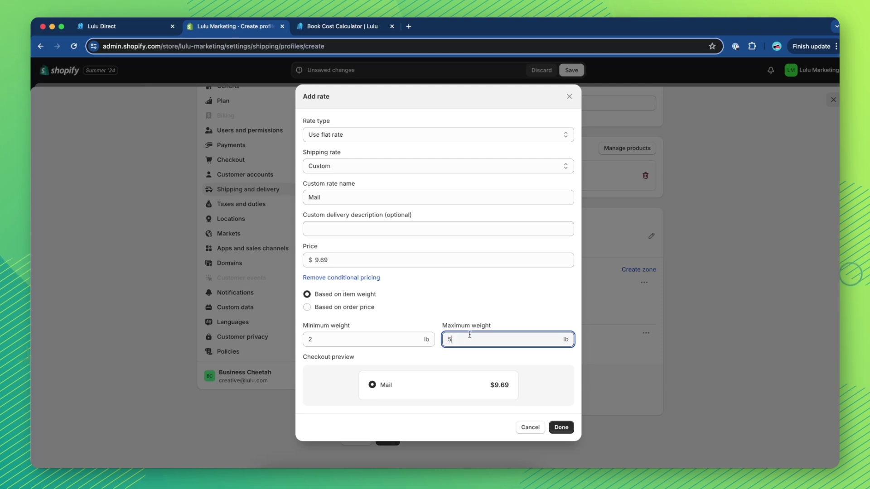
# Step: Save the 2–5 lb rate and add an 11–20 lb Mail rate priced at $20.44
pyautogui.click(559, 429)
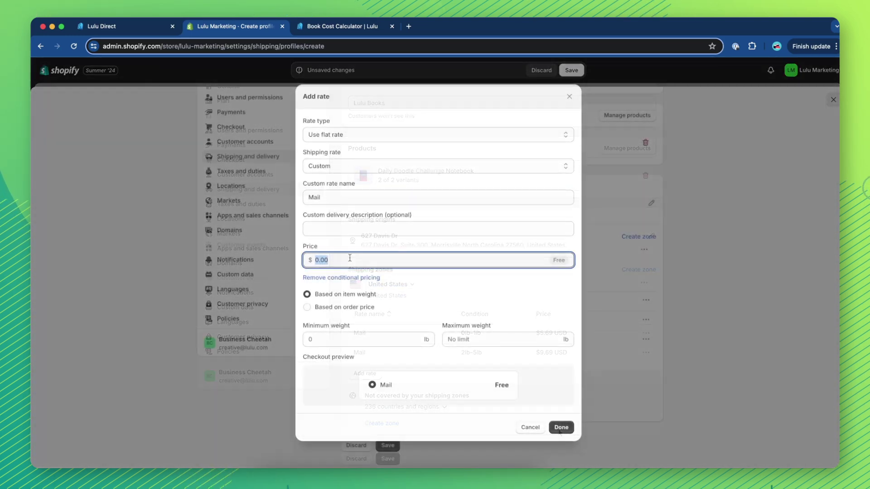
pyautogui.write('20')
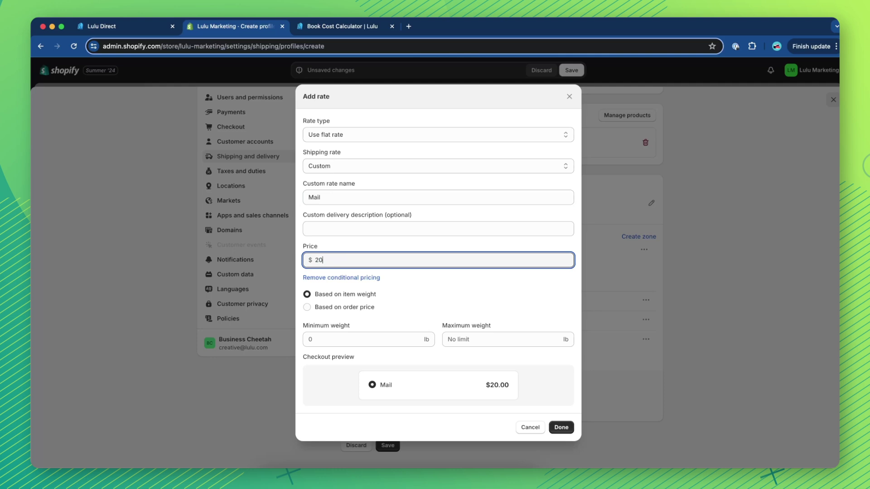
pyautogui.write('.44')
pyautogui.click(363, 335)
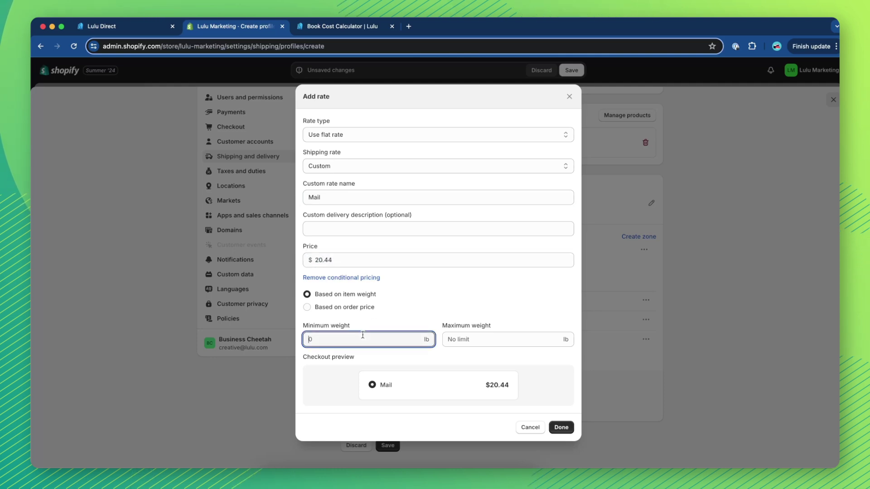
pyautogui.write('11')
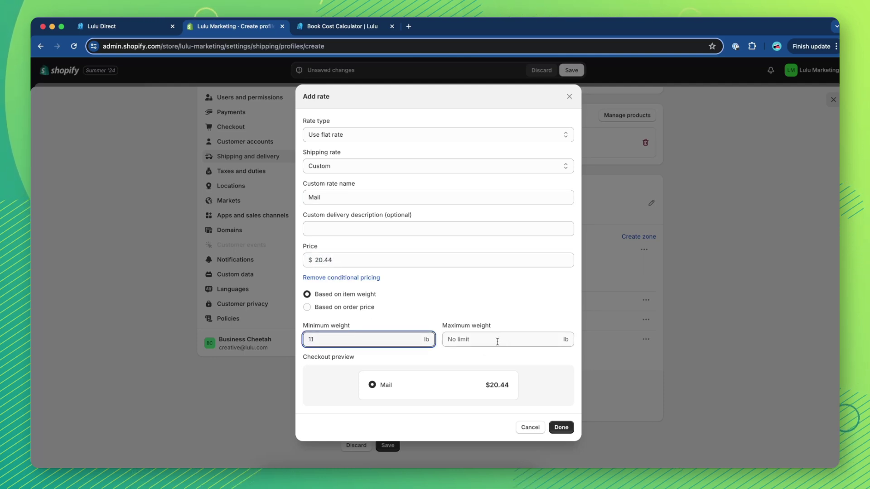
pyautogui.click(497, 341)
pyautogui.write('20')
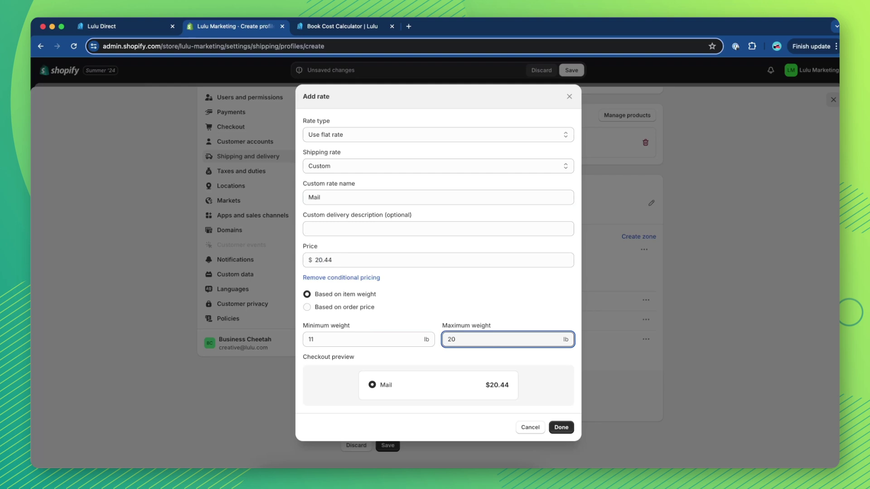
pyautogui.click(561, 428)
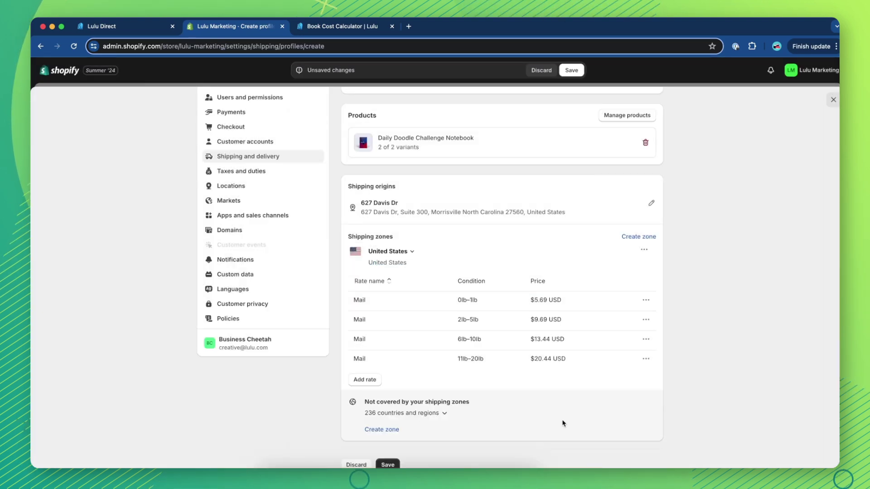
pyautogui.scroll(-2, 564, 422)
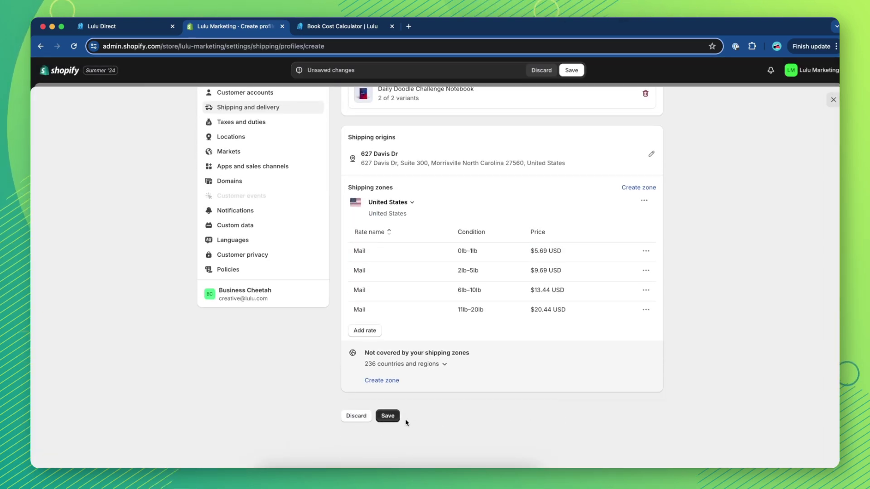